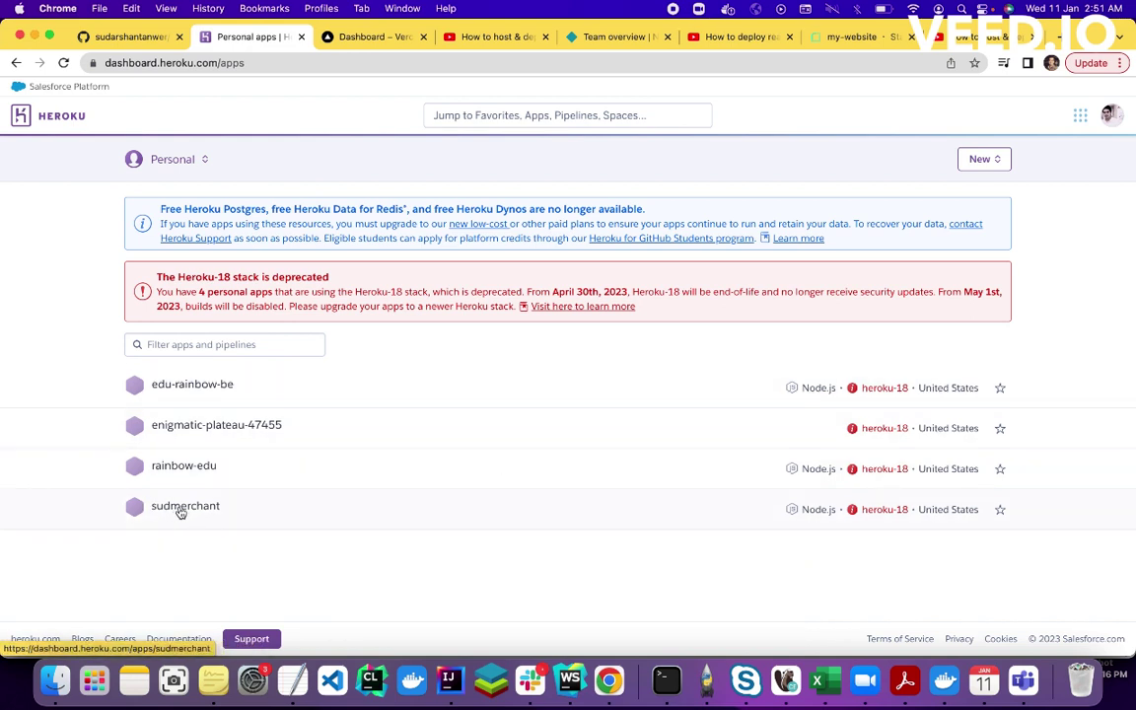
Step: Open the sudmerchant app in Heroku, review its overview and open its deployed site
click(181, 508)
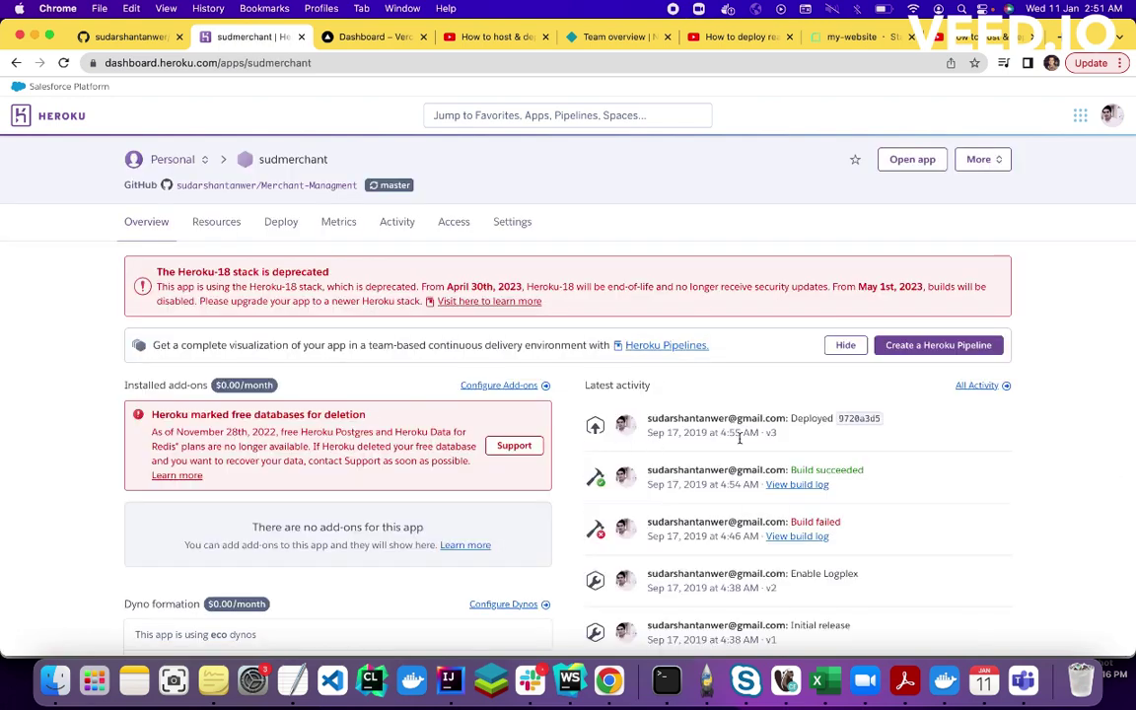
mouse_move(695, 435)
scroll(40, 511, down, 1)
scroll(40, 511, up, 1)
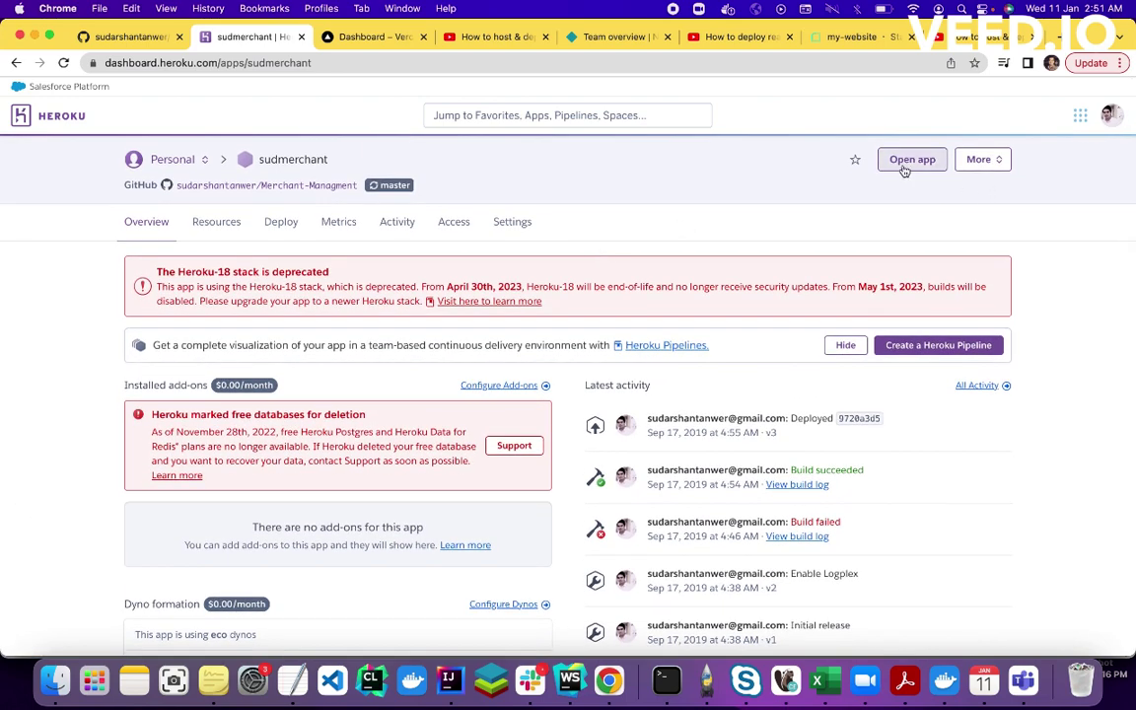
click(904, 168)
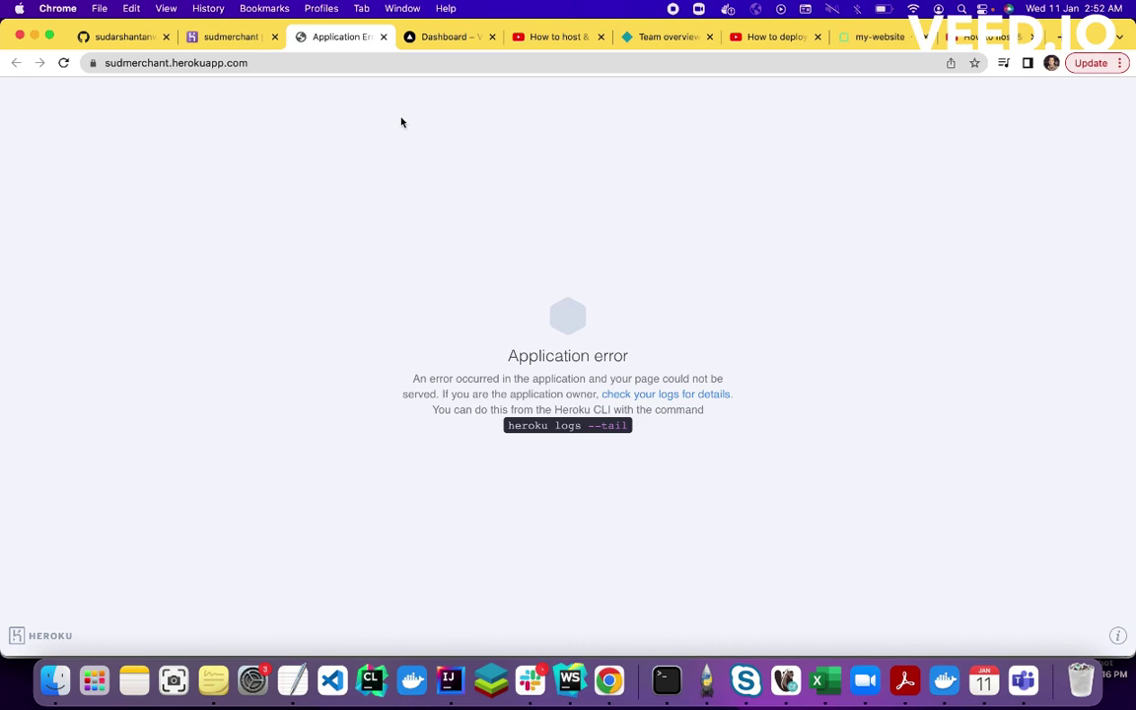
Step: Switch to Vercel, visit the react-app-training project's deployed site and check the video on deploying a React app to Vercel
click(446, 39)
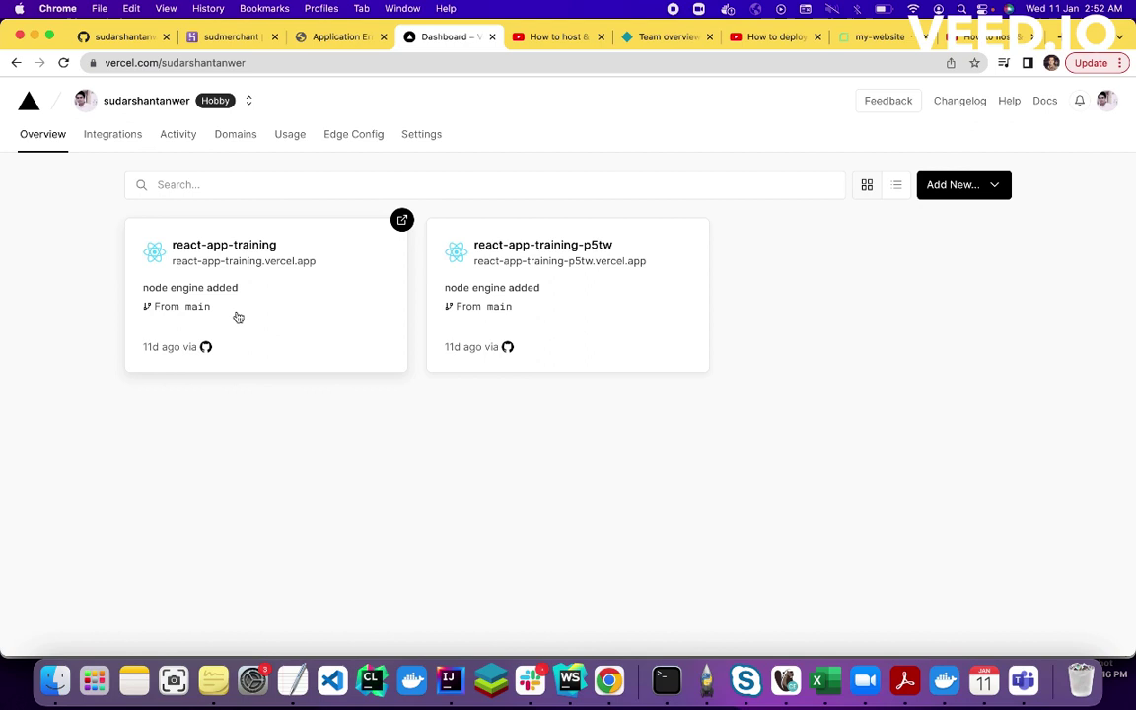
click(227, 249)
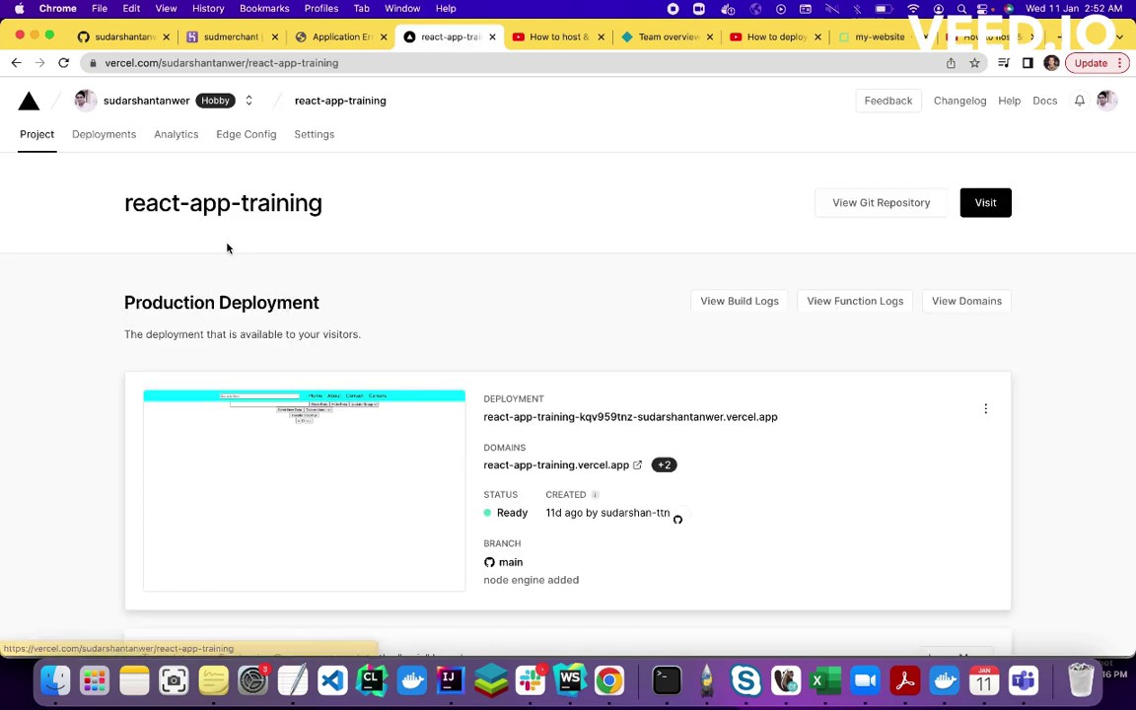
click(314, 453)
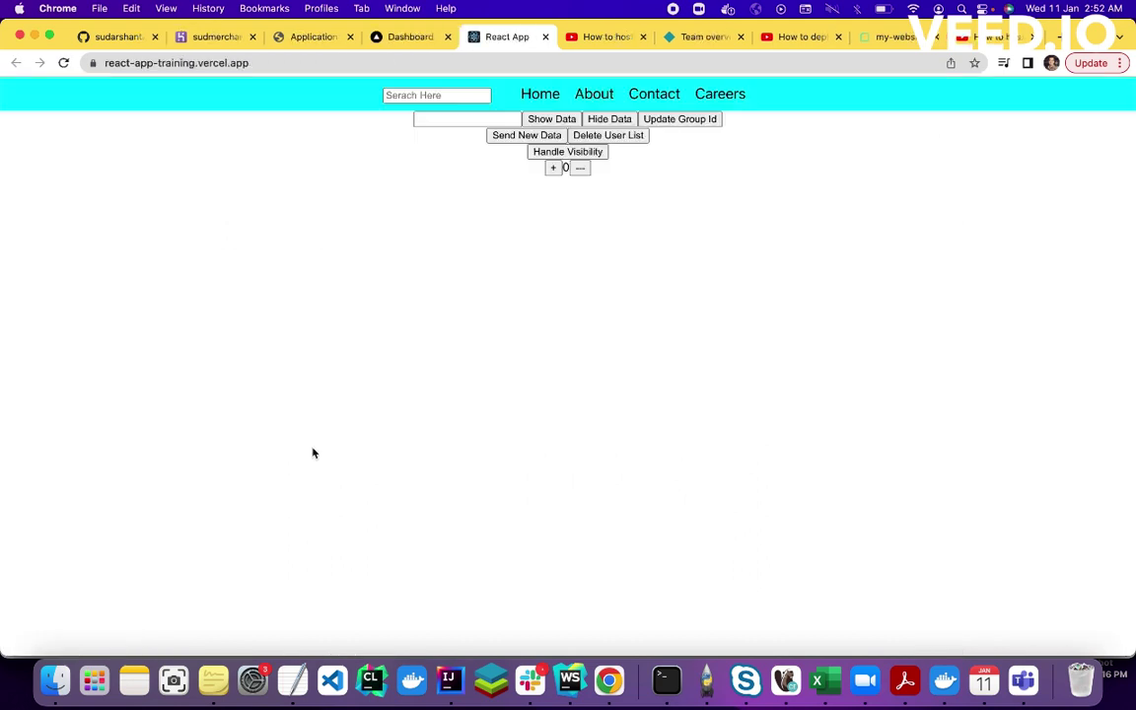
click(230, 60)
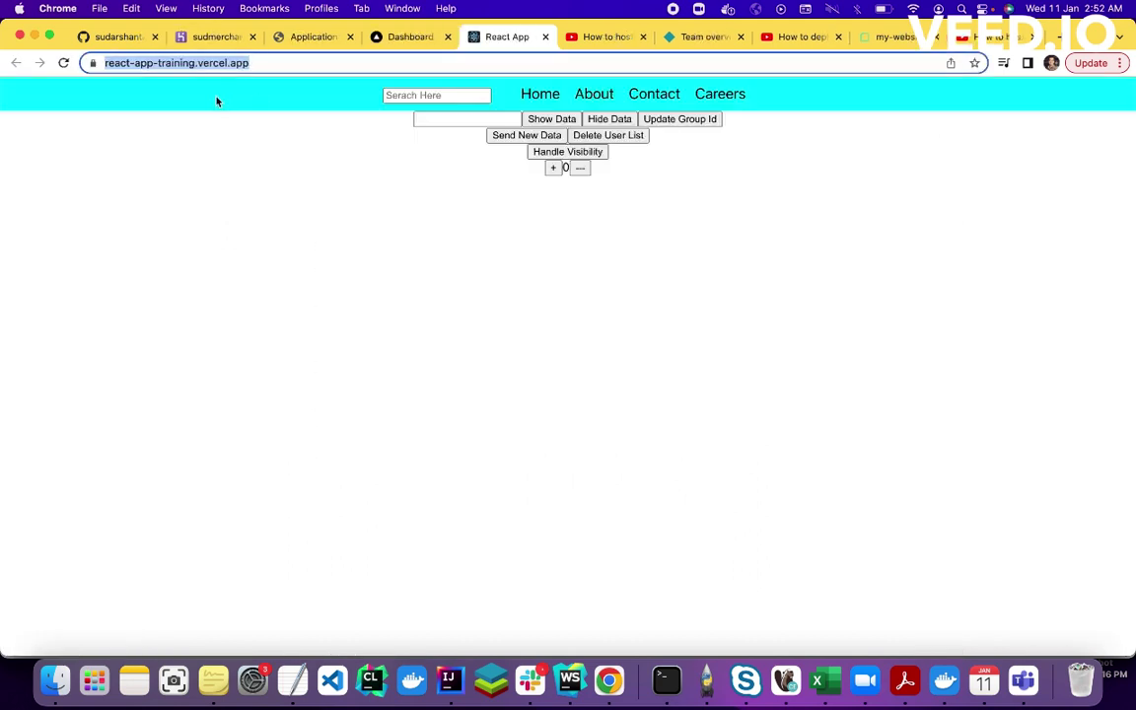
click(276, 63)
click(275, 94)
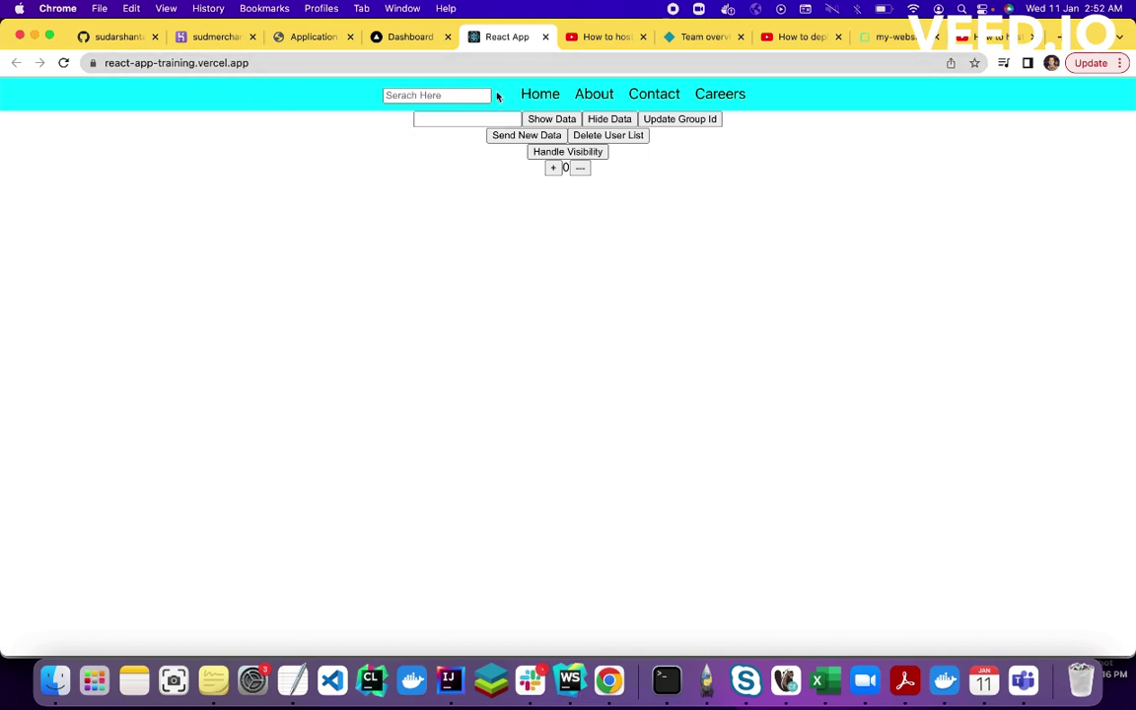
click(598, 37)
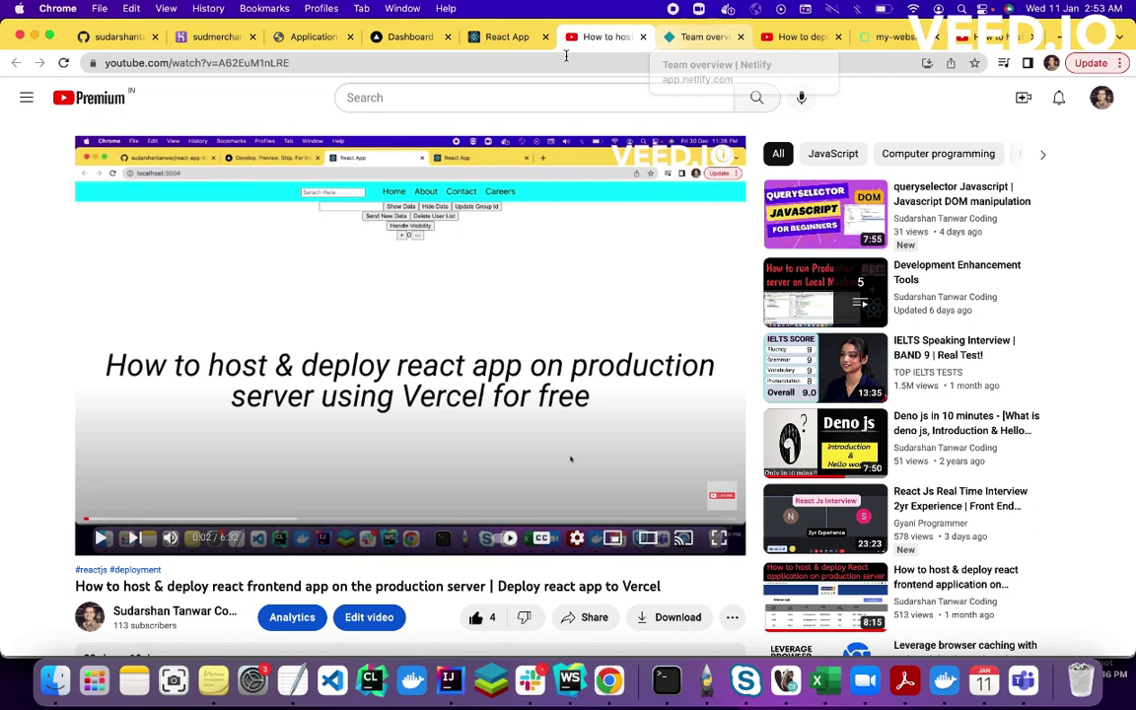
click(498, 37)
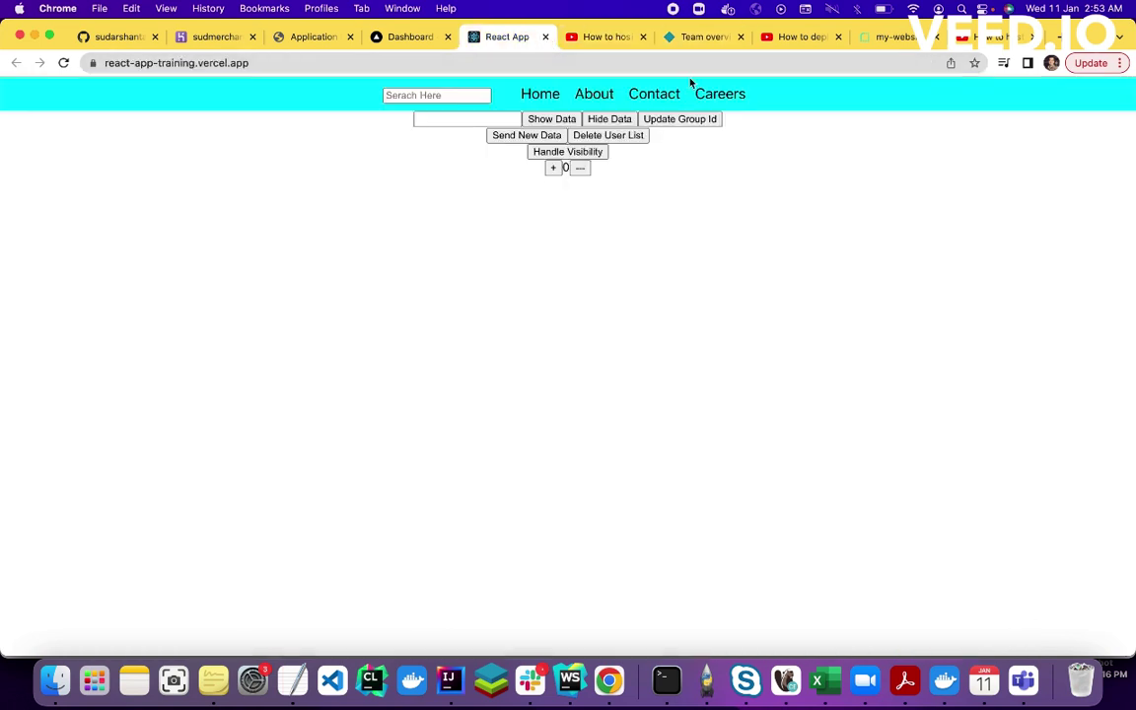
Step: Switch to Netlify, open the lucky-twilight-d33b7e site's live page and view the video on deploying to Netlify from GitHub
click(690, 37)
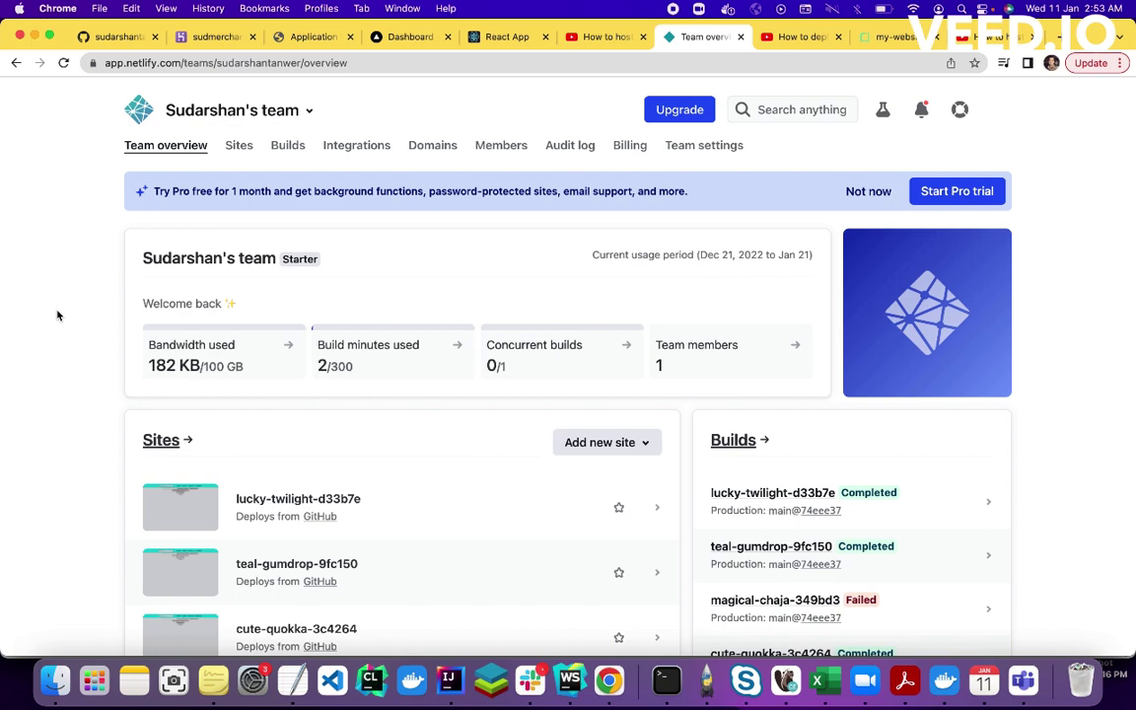
scroll(57, 315, down, 4)
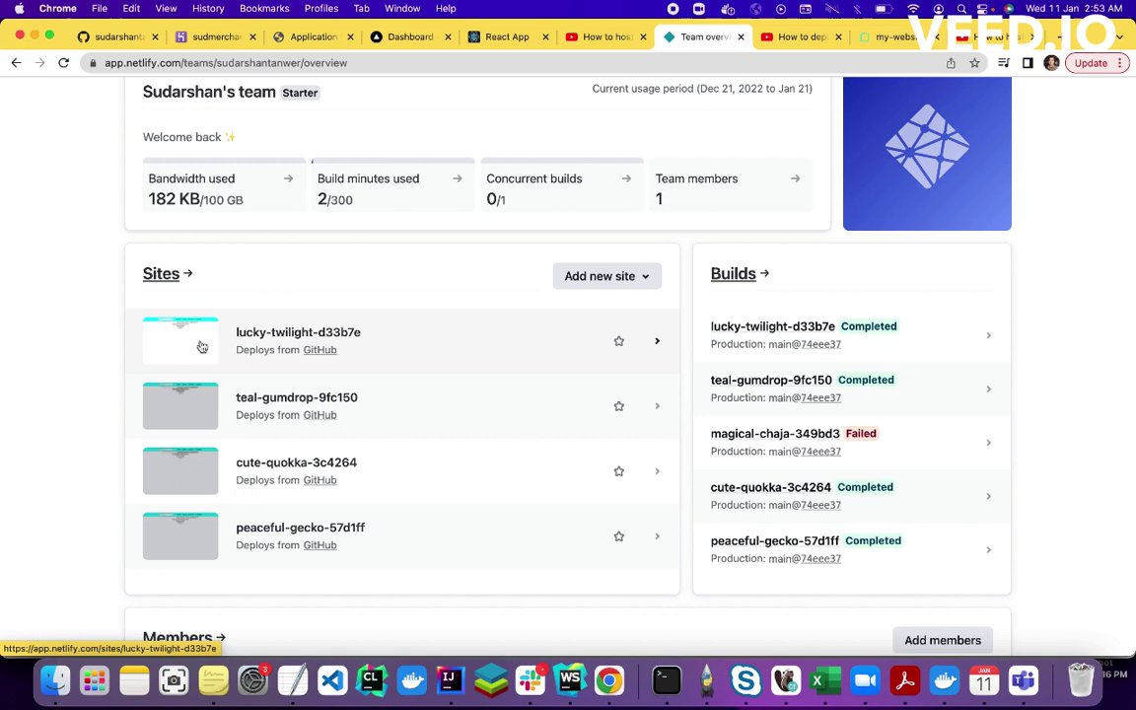
click(201, 347)
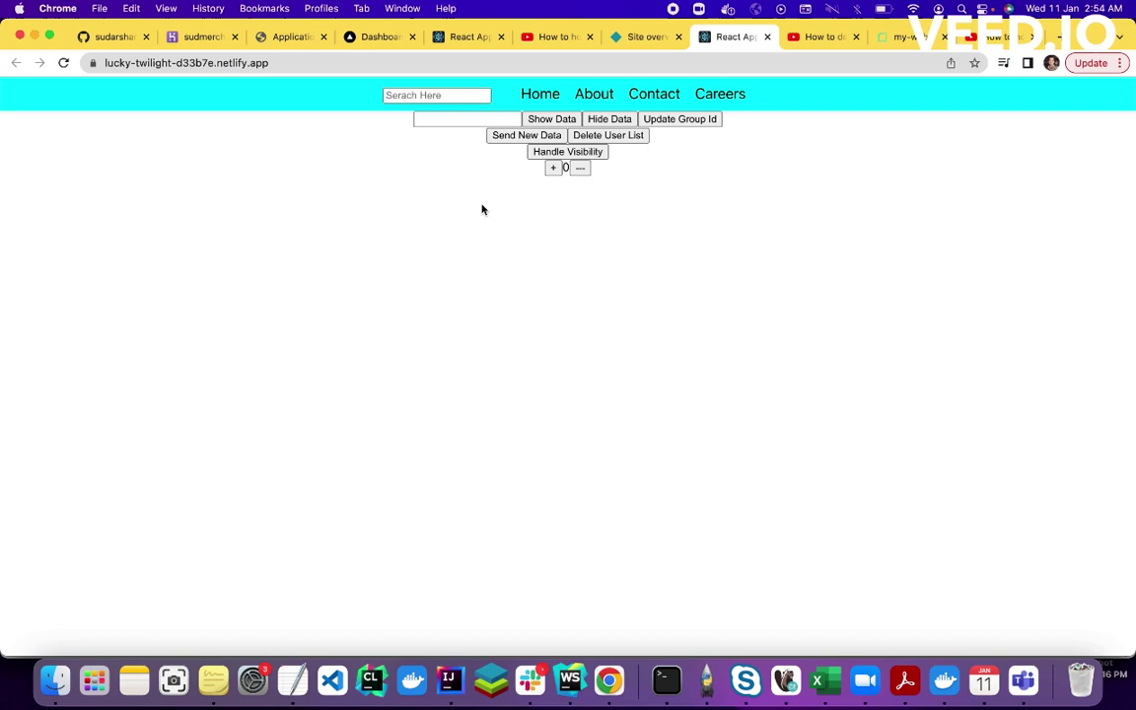
click(818, 39)
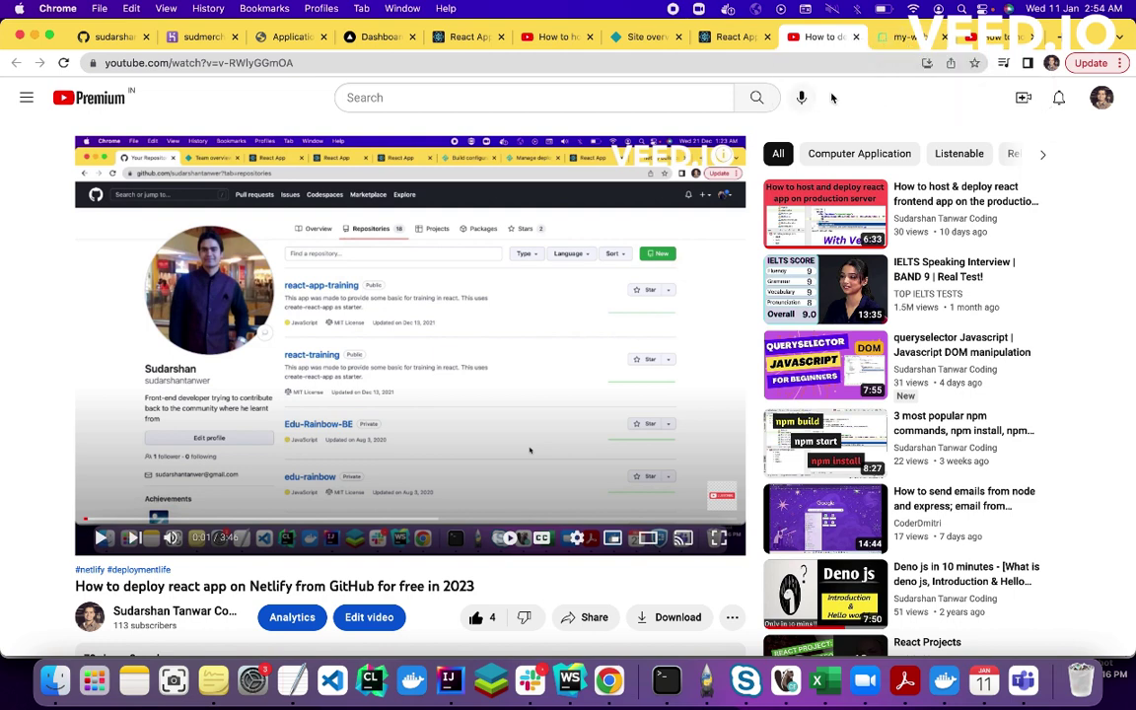
Step: Switch to Render, open the my-website static site's live page and view the video on hosting a React app with Render
click(882, 38)
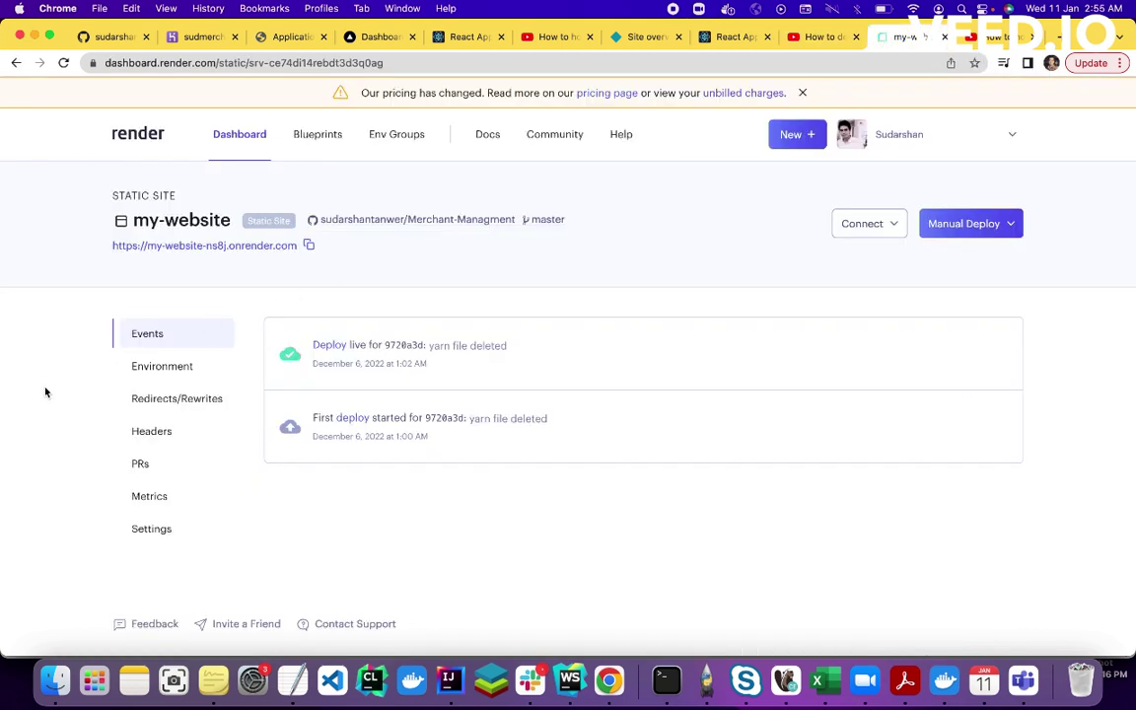
click(149, 138)
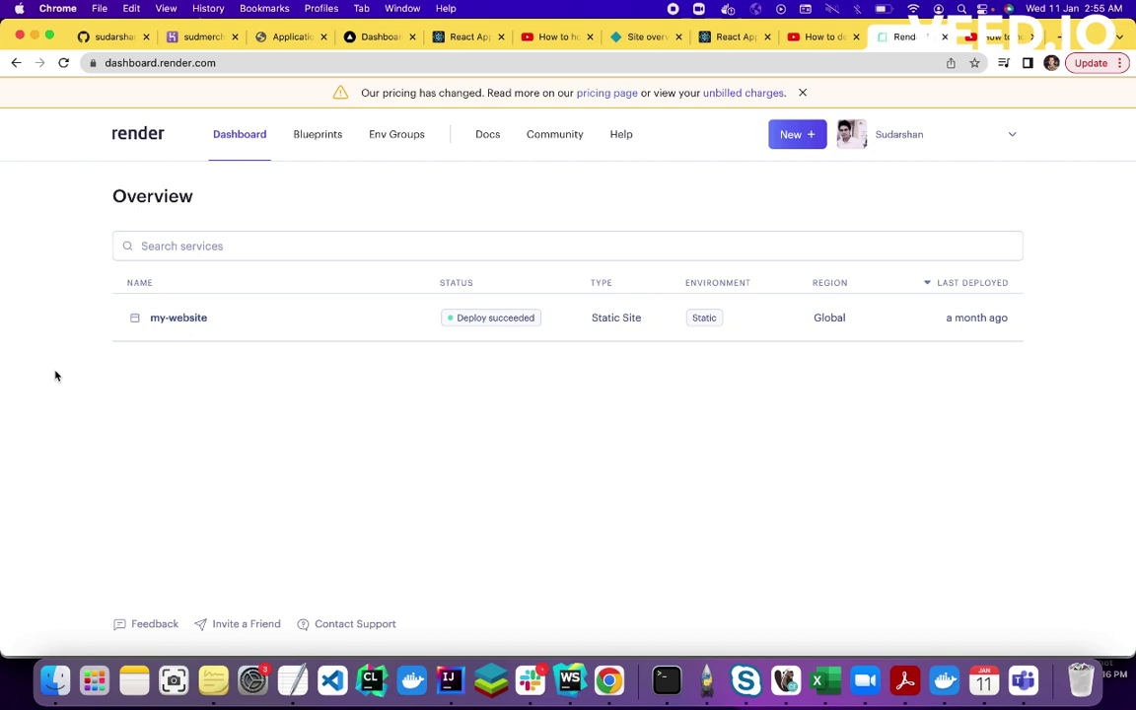
click(180, 320)
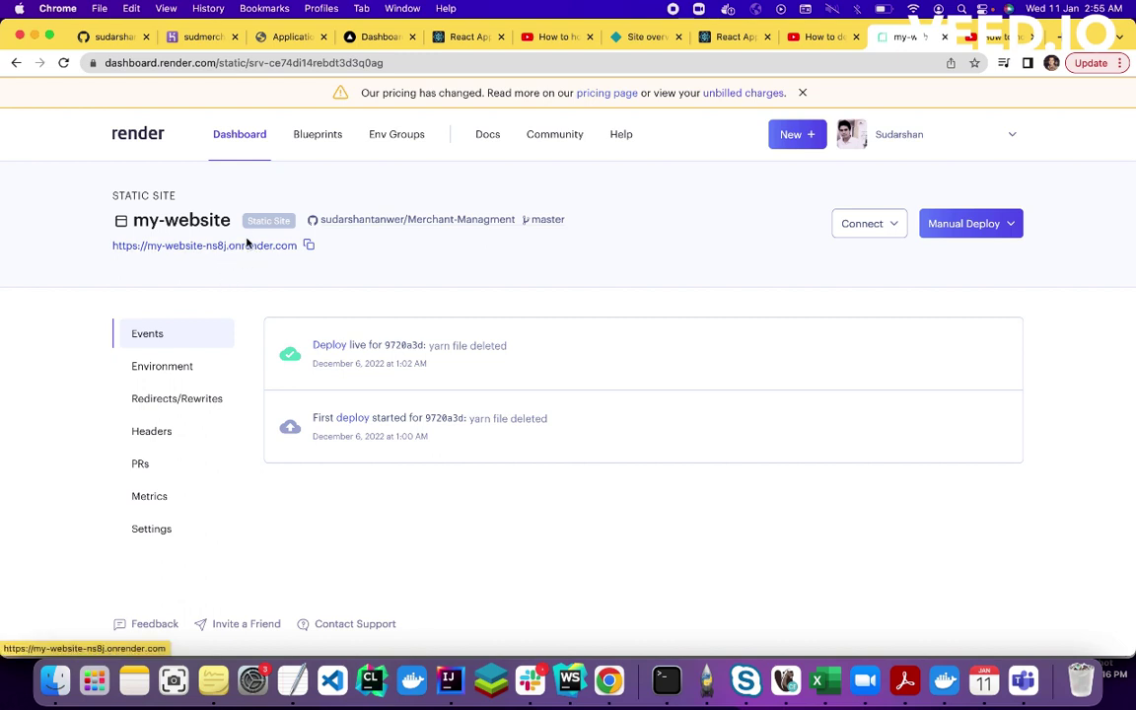
click(243, 247)
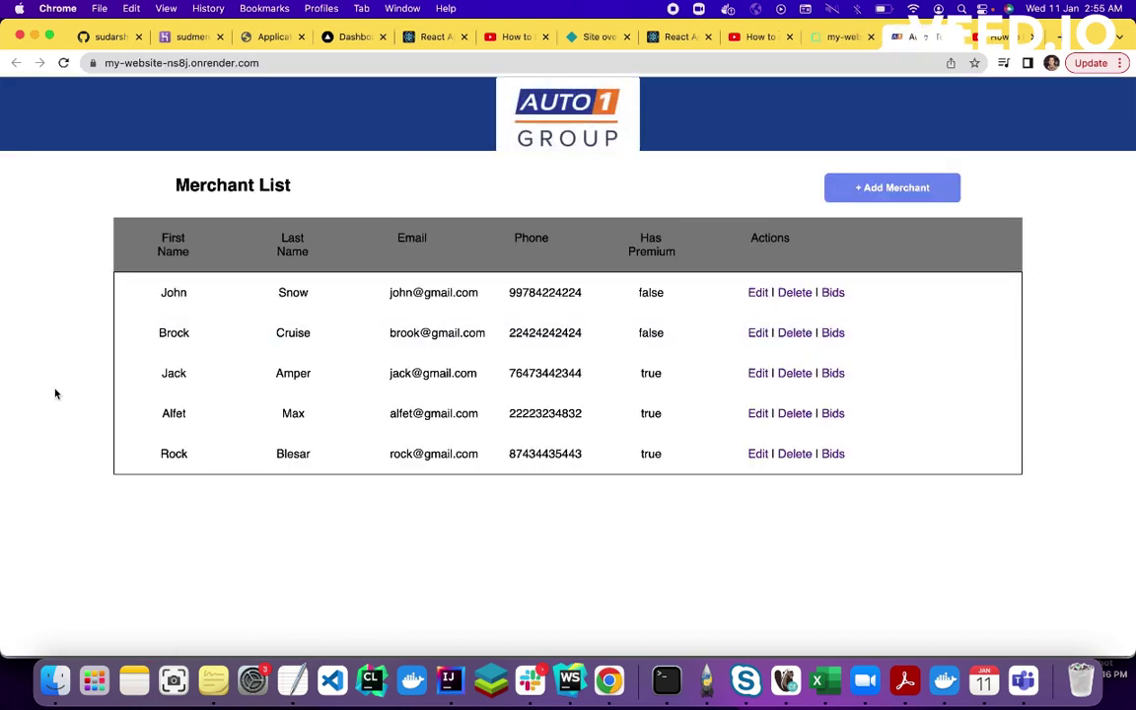
click(286, 63)
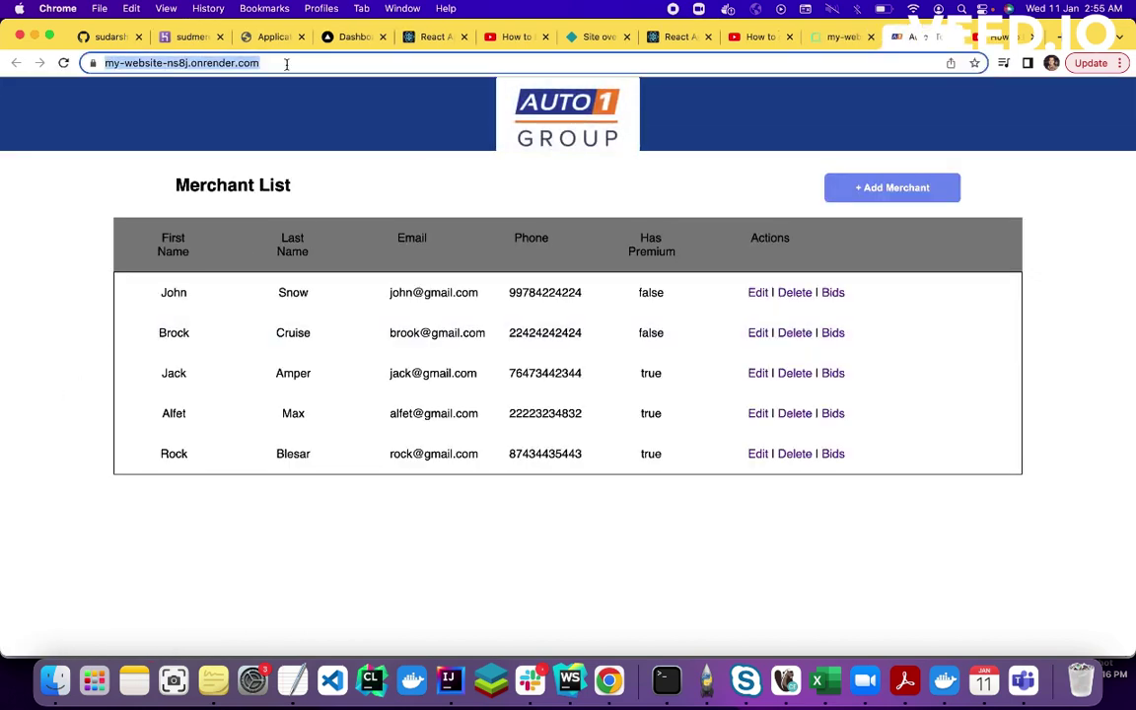
click(68, 292)
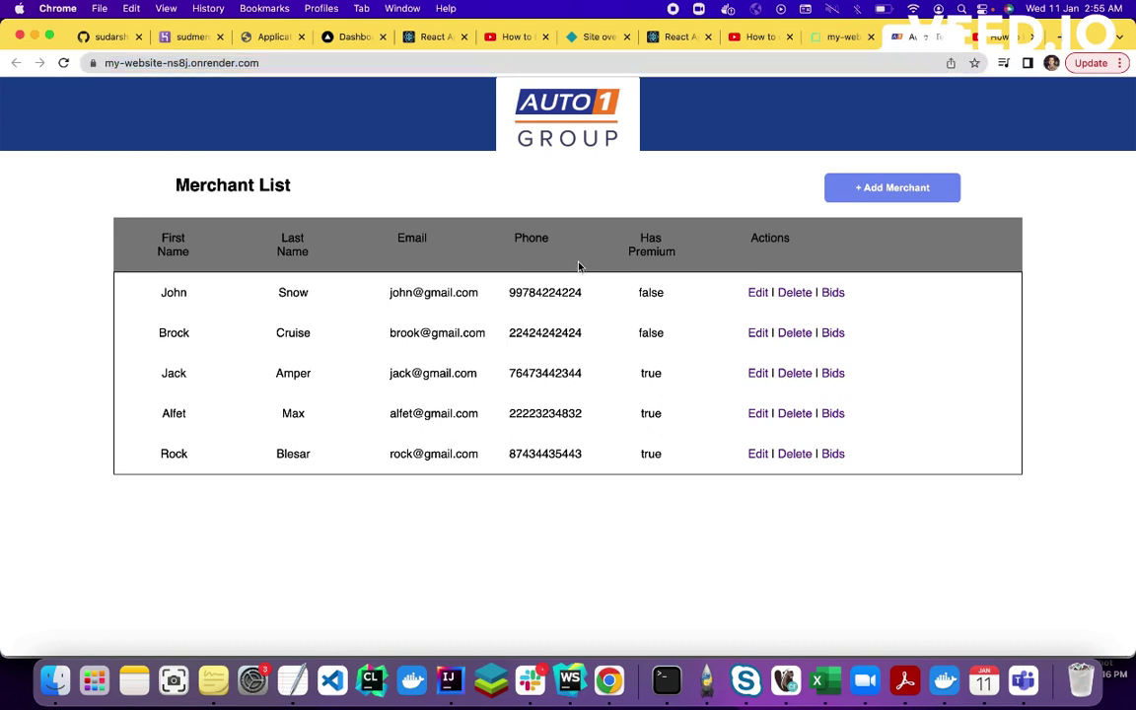
click(996, 36)
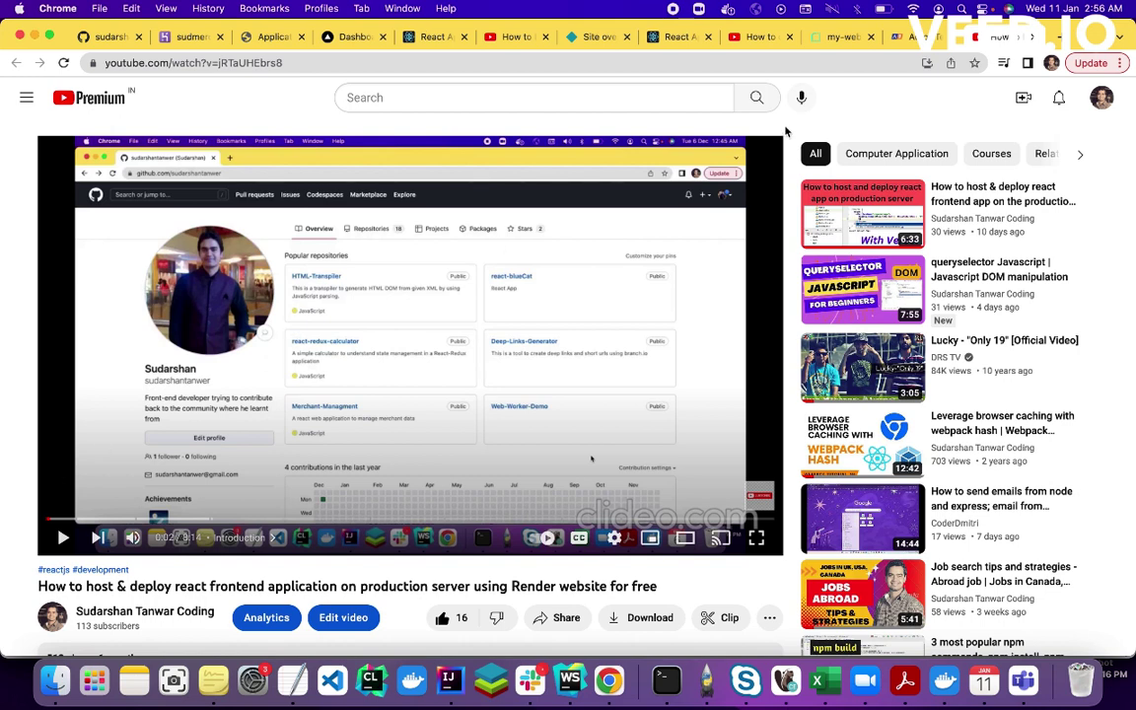
Step: Review the Vercel, Netlify and Render deployment tutorial videos on YouTube, and return to the my-website service page in Render
click(837, 39)
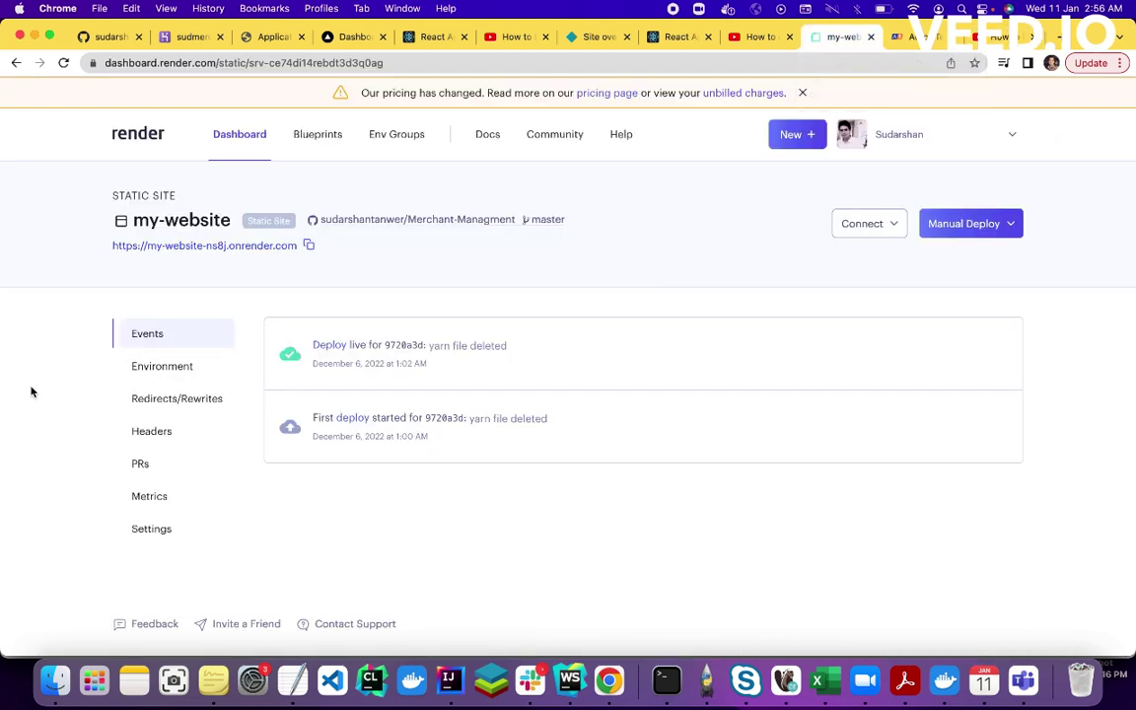
click(502, 41)
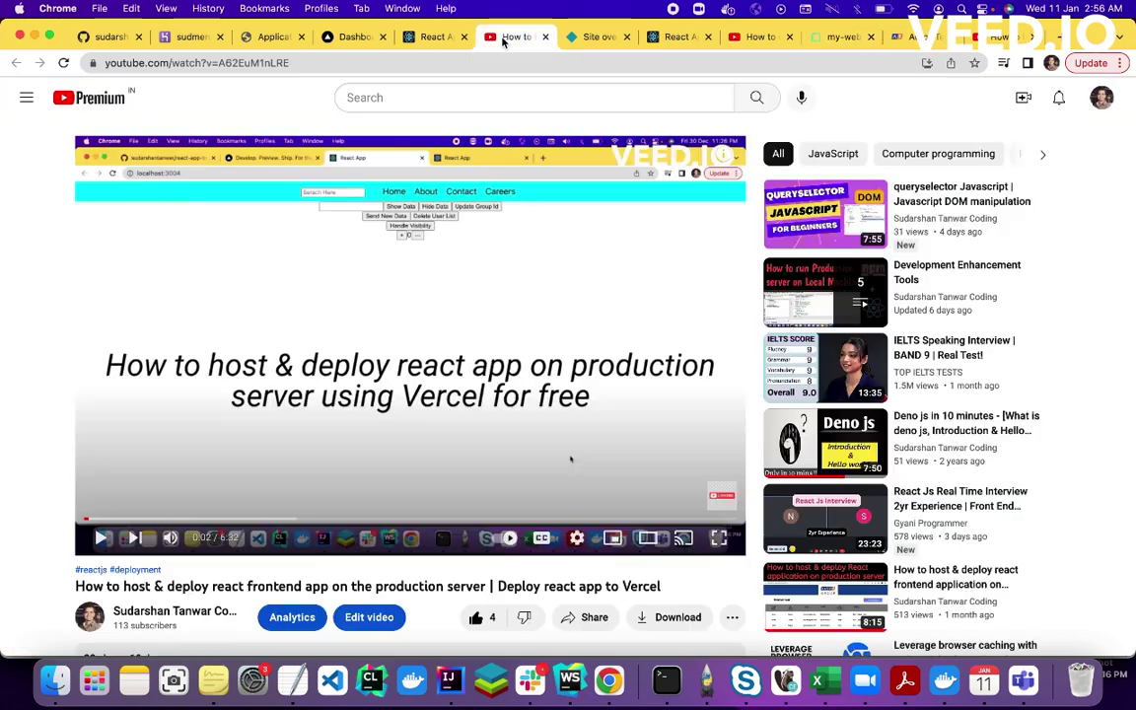
click(760, 38)
click(989, 39)
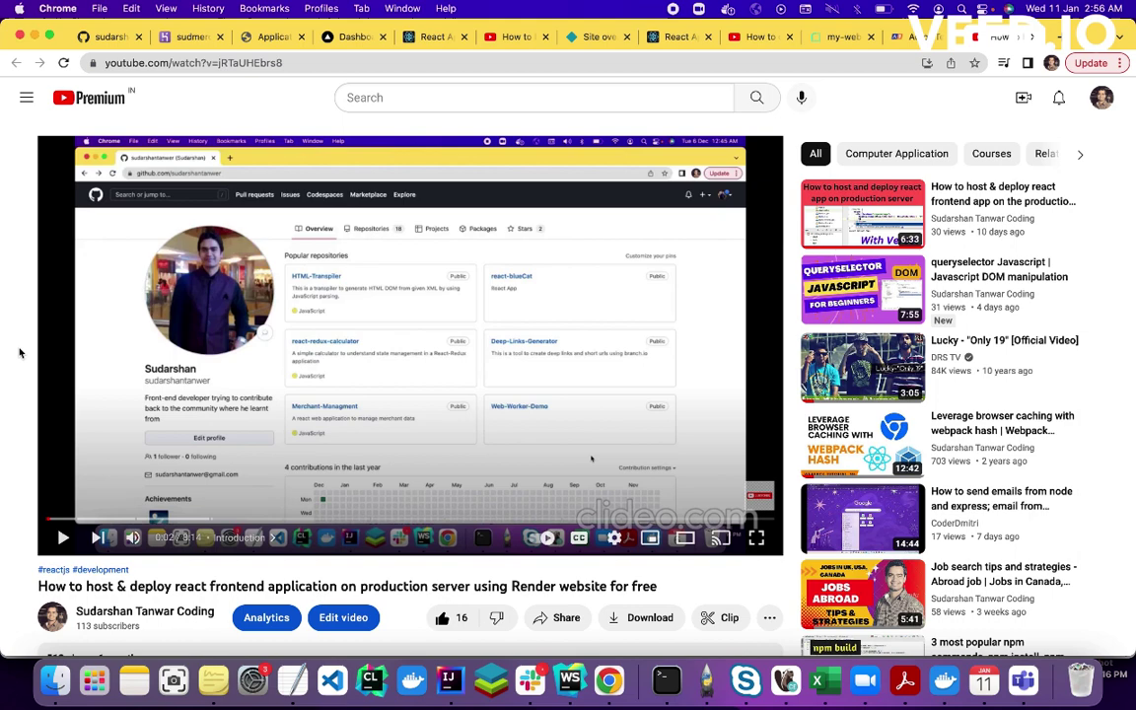
click(510, 44)
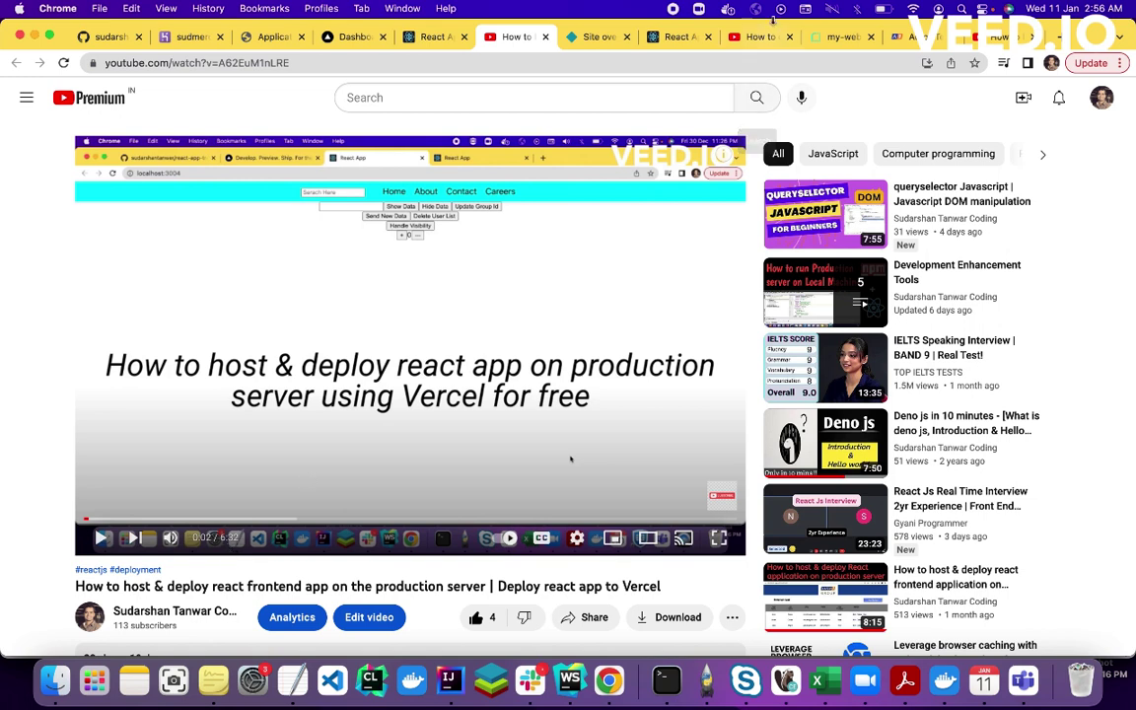
click(758, 37)
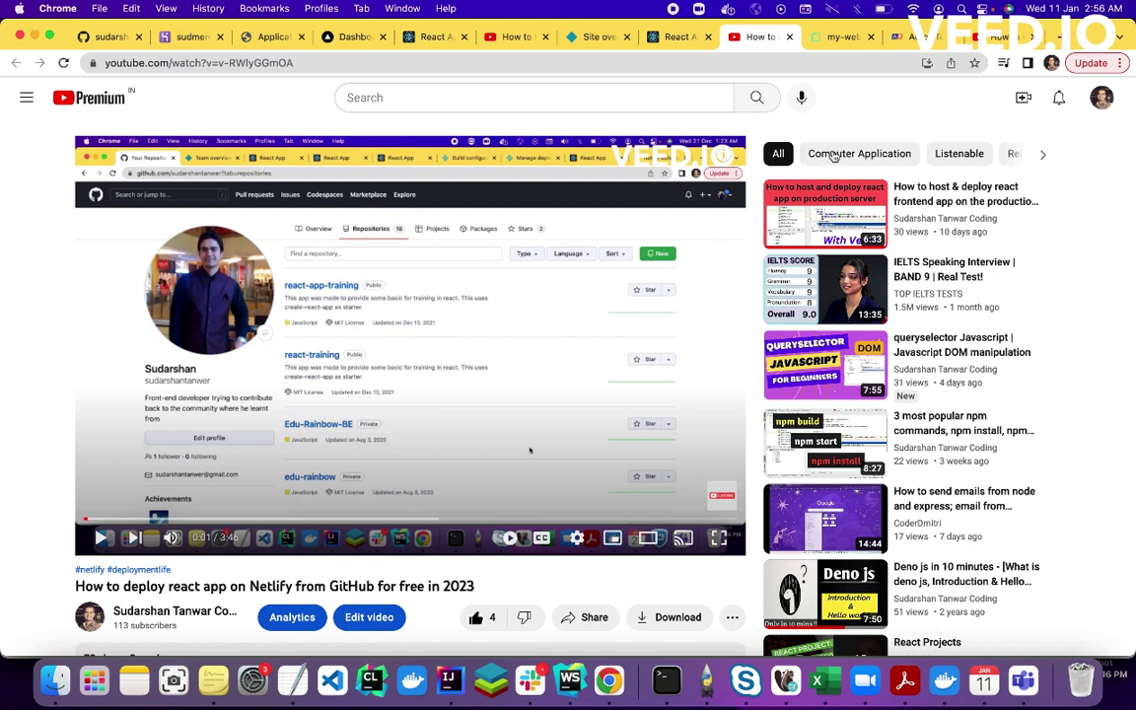
click(996, 36)
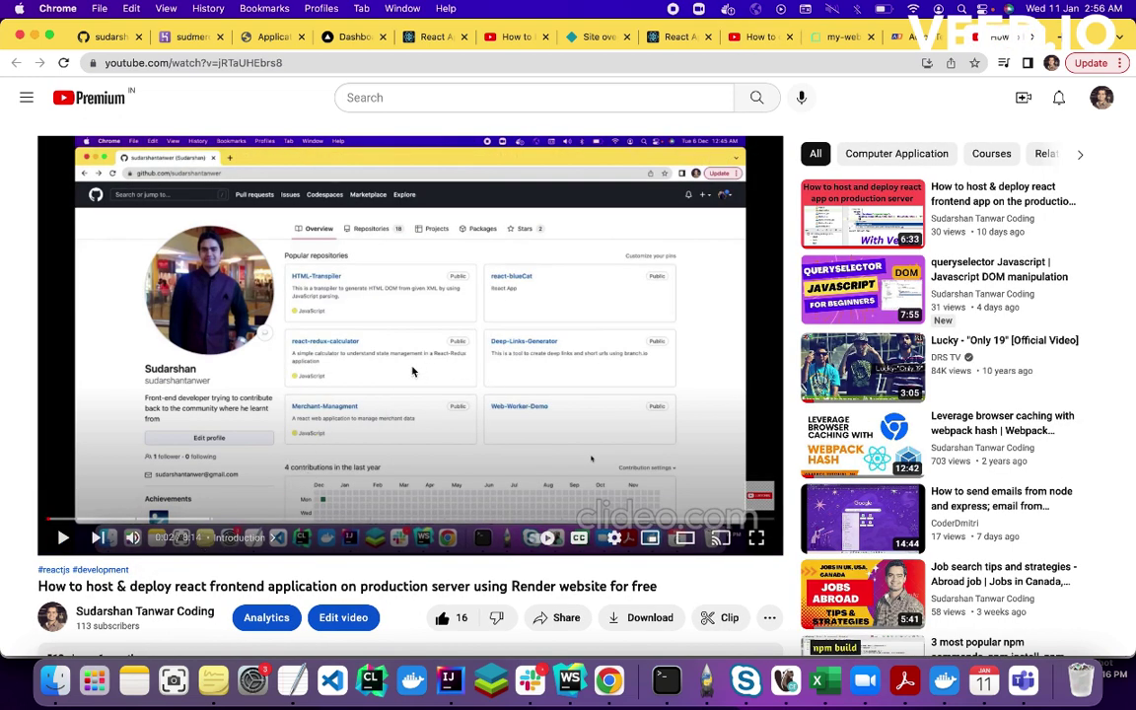
click(515, 39)
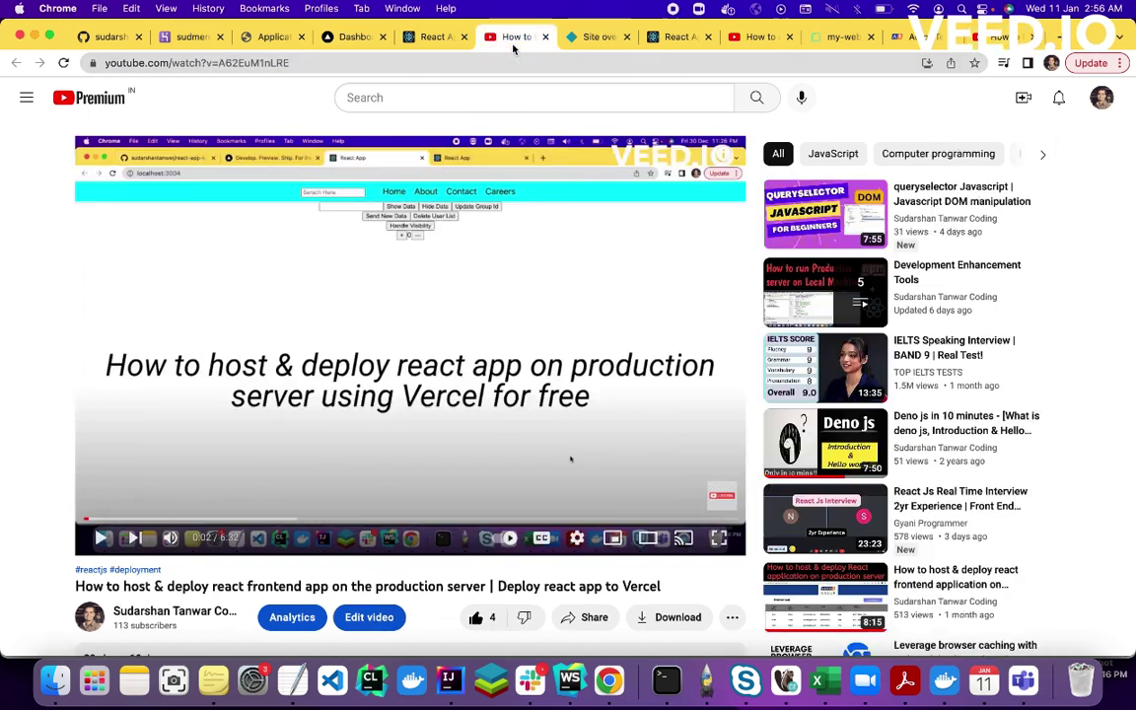
click(759, 37)
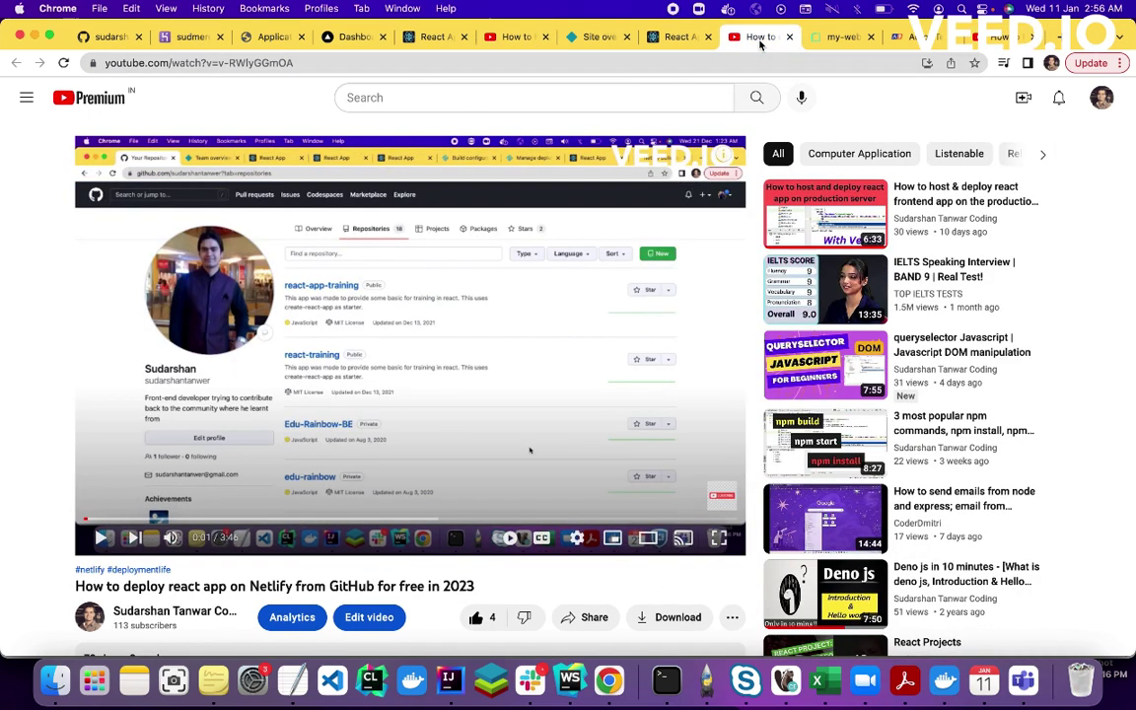
click(998, 37)
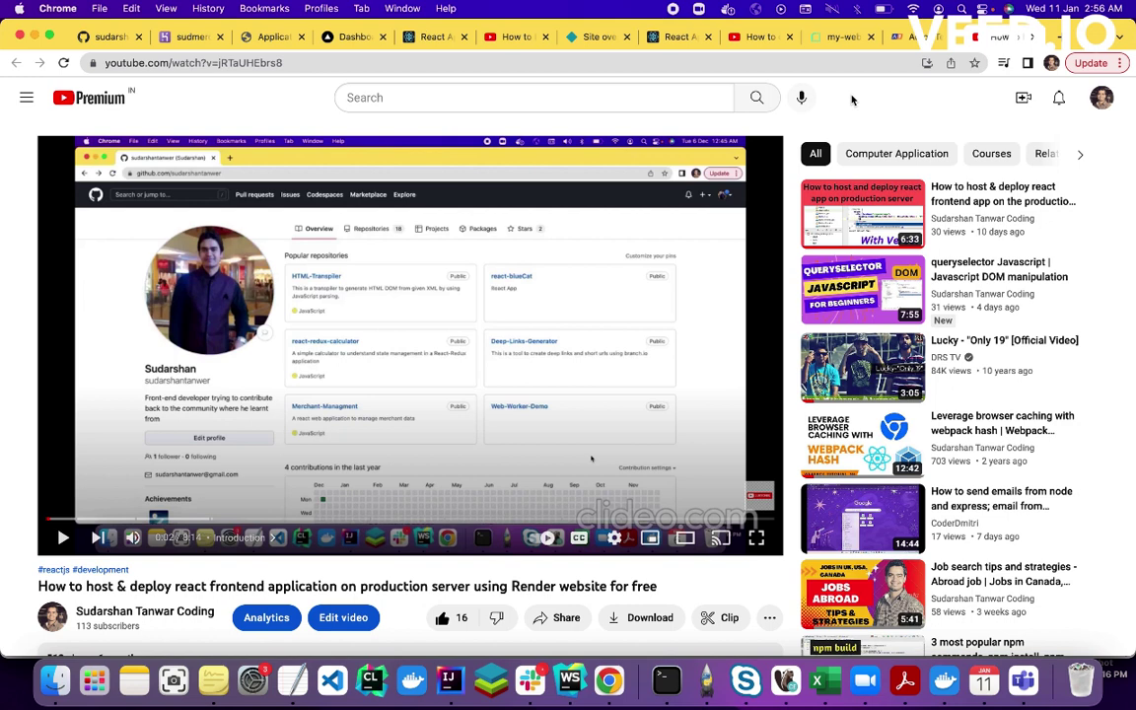
click(843, 37)
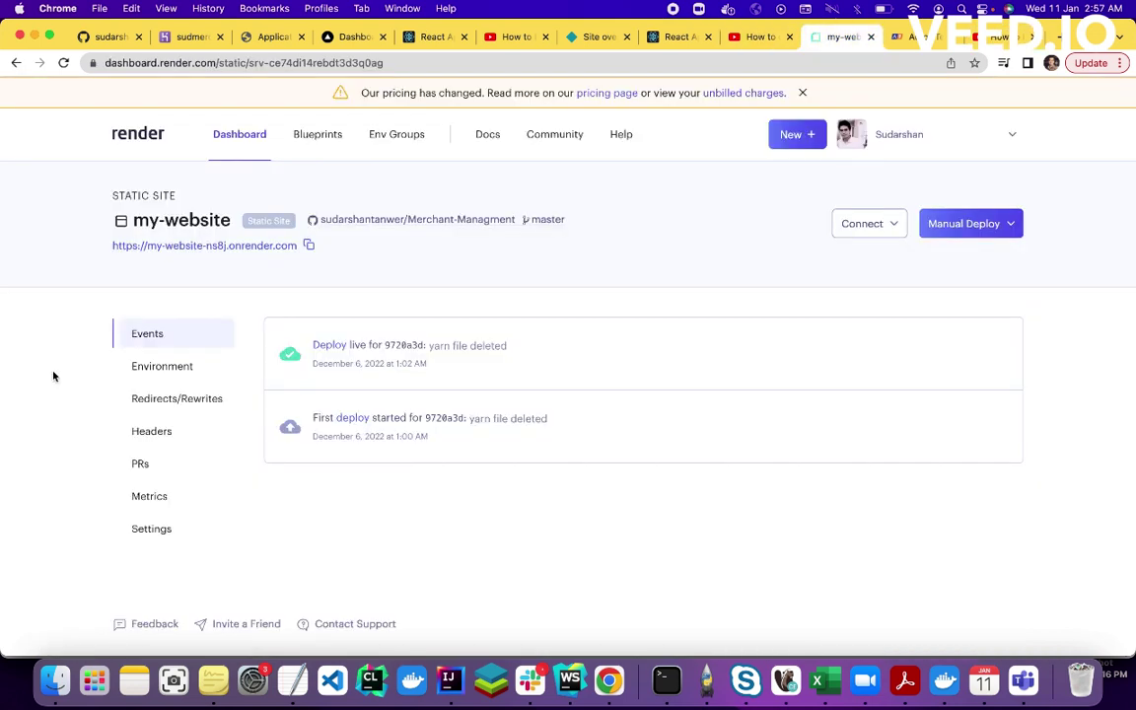